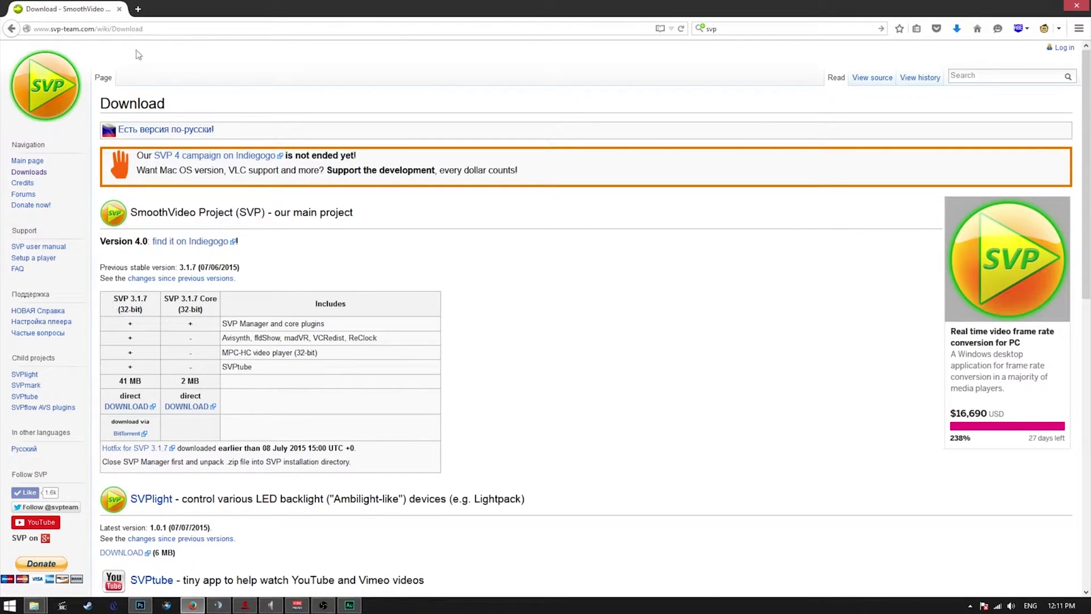
# - Download the 41 MB SVP 3.1.7 installer in Firefox, save it, and launch it
pyautogui.click(172, 28)
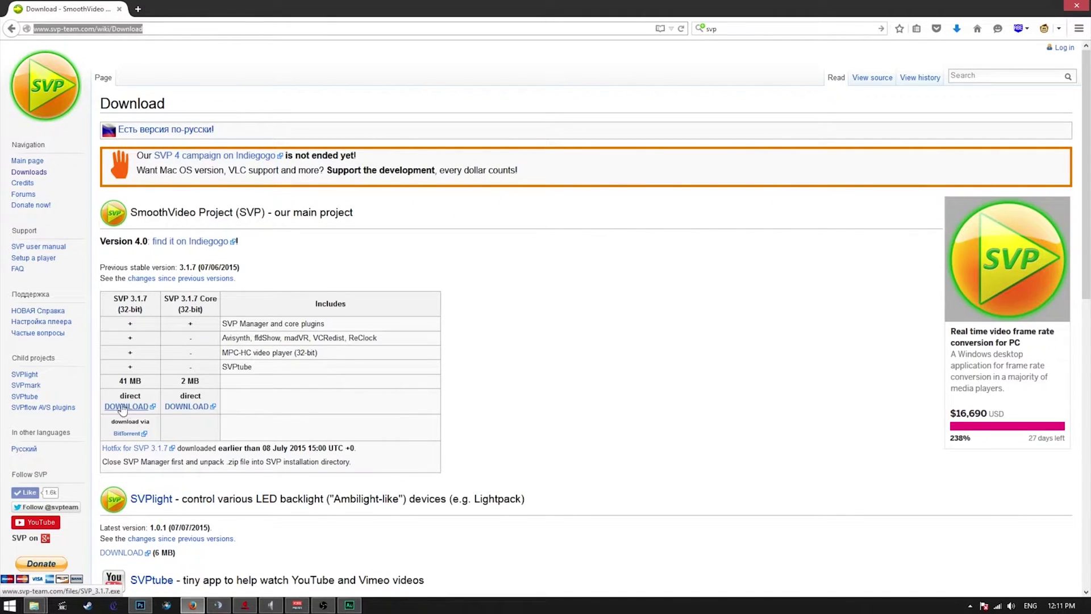
pyautogui.click(142, 393)
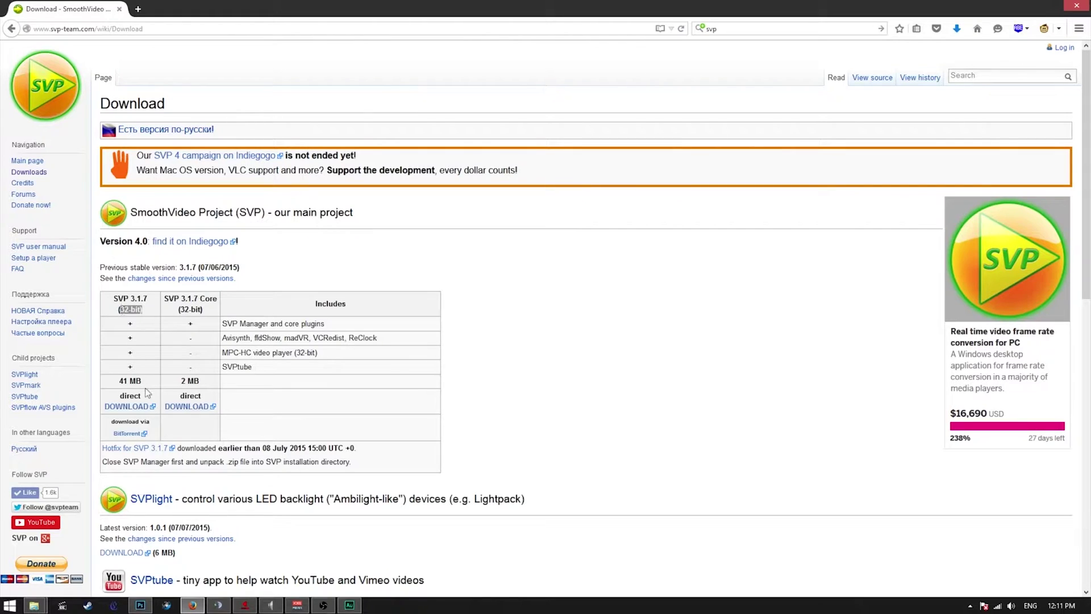
pyautogui.moveTo(142, 380); pyautogui.dragTo(112, 381)
pyautogui.click(128, 408)
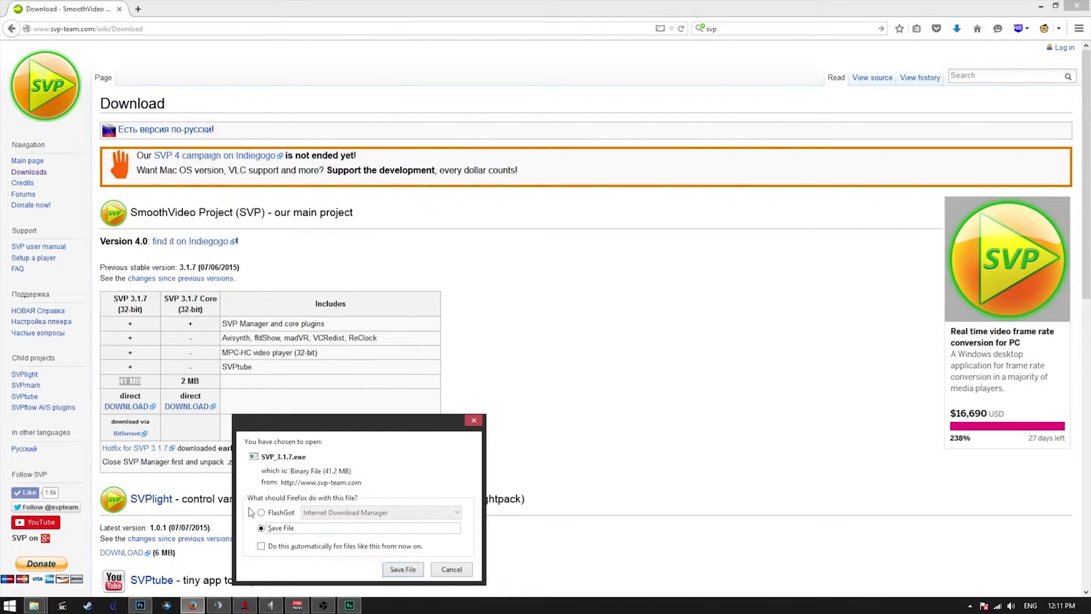
pyautogui.click(403, 569)
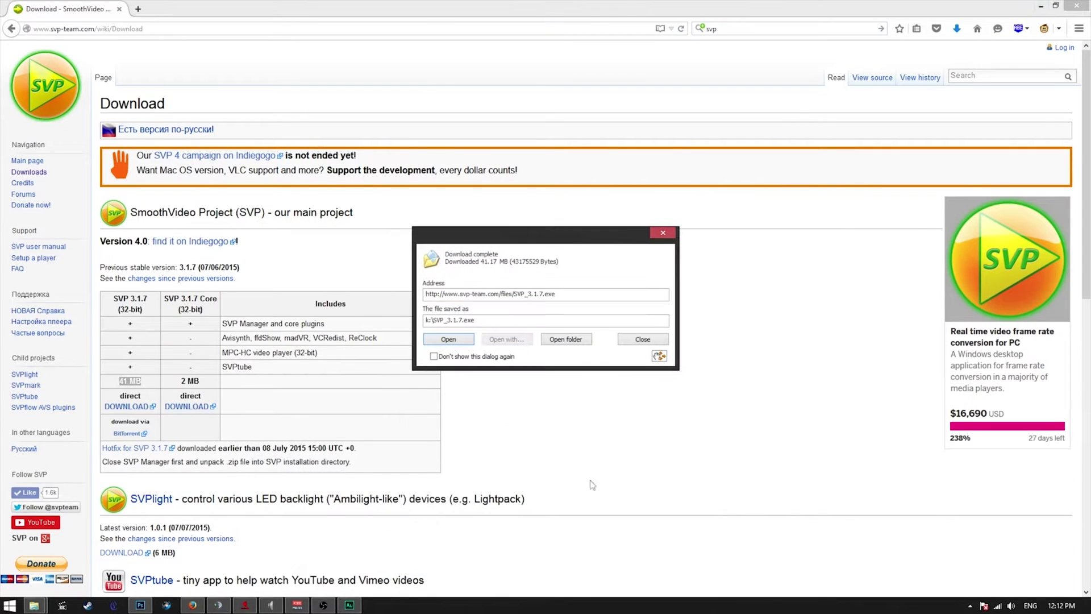
pyautogui.click(468, 340)
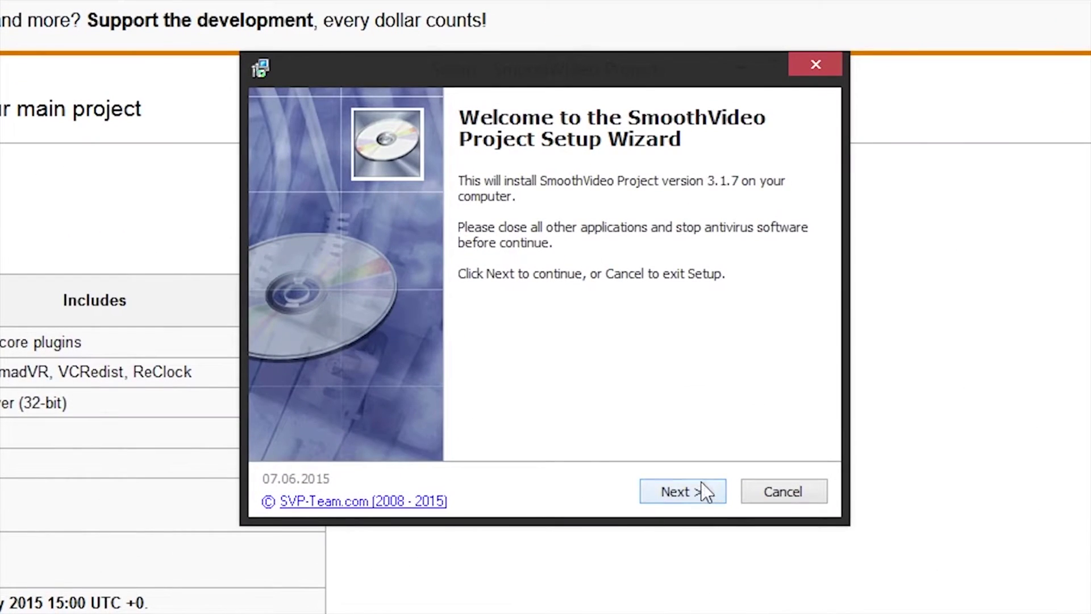
# - Accept the SVP license agreement and keep the default install folder
pyautogui.click(698, 481)
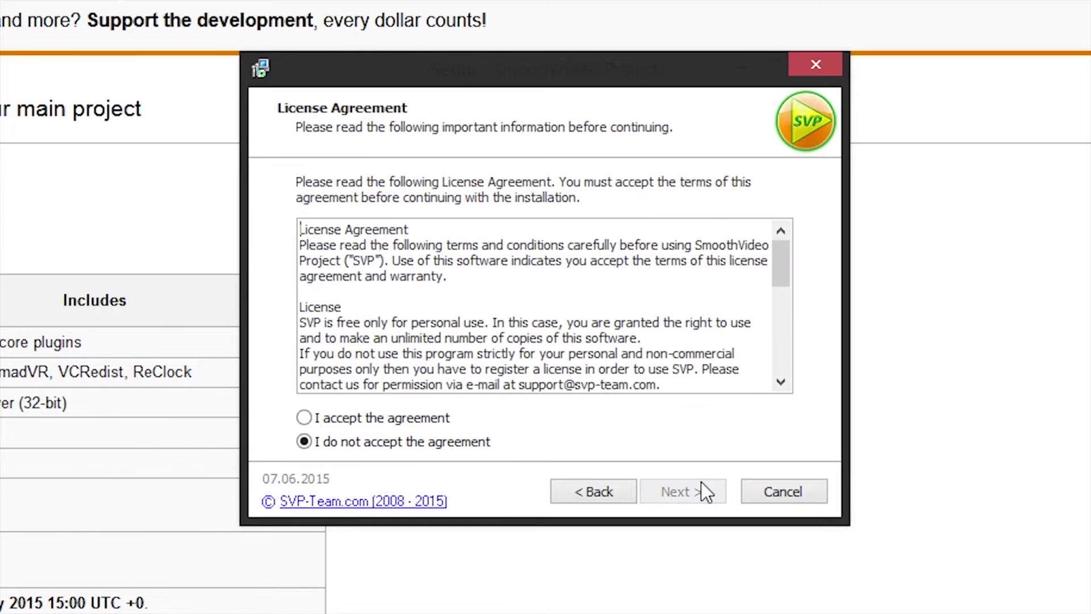
pyautogui.click(305, 417)
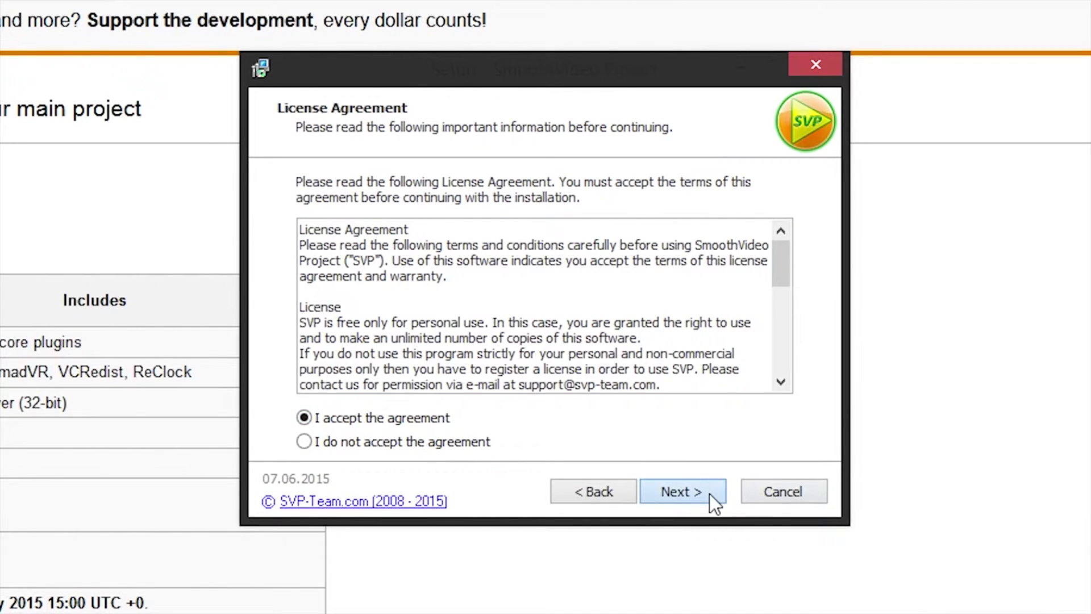
pyautogui.moveTo(780, 257); pyautogui.dragTo(784, 516)
pyautogui.click(689, 490)
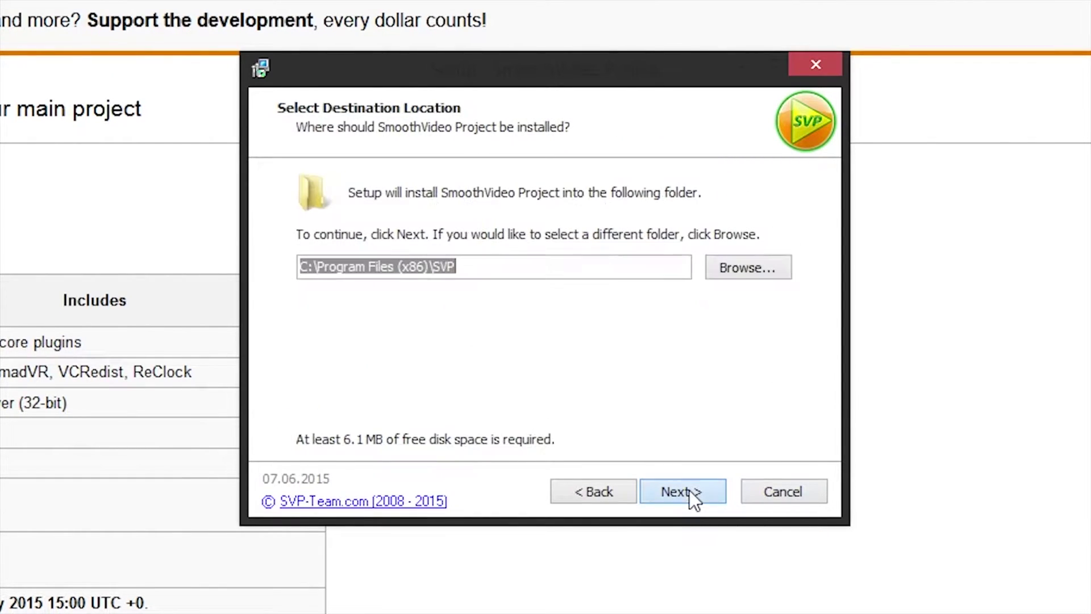
pyautogui.click(495, 268)
pyautogui.moveTo(495, 268); pyautogui.dragTo(285, 256)
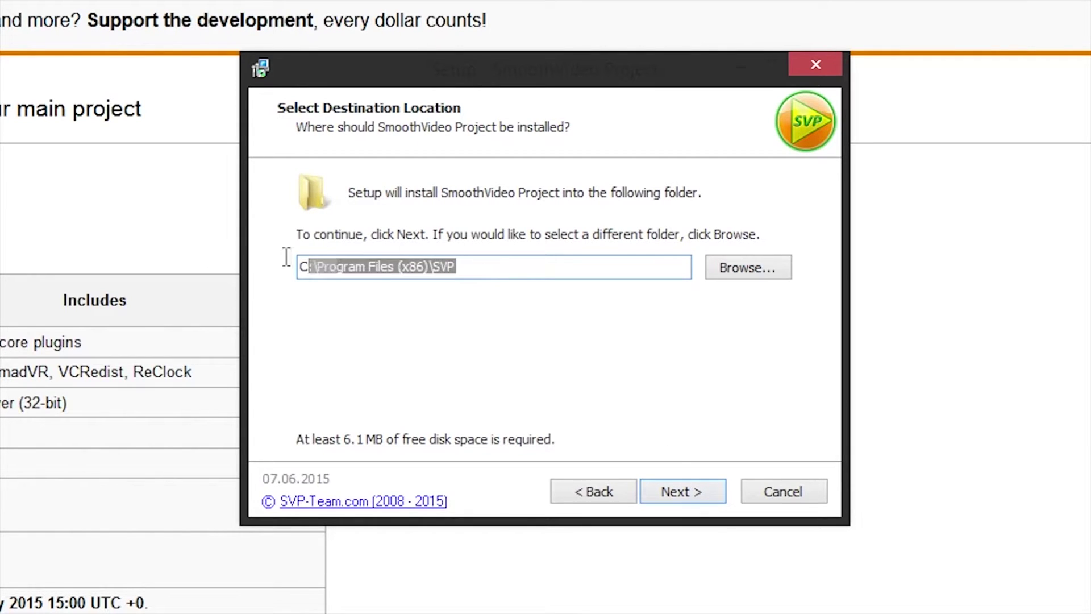
pyautogui.click(687, 503)
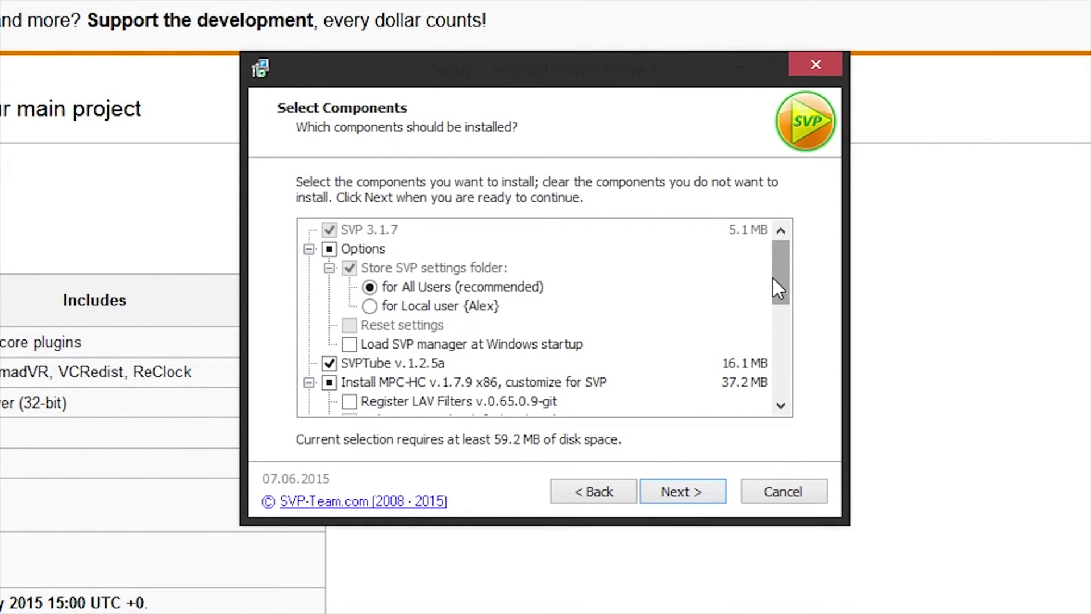
pyautogui.moveTo(778, 289); pyautogui.dragTo(779, 401)
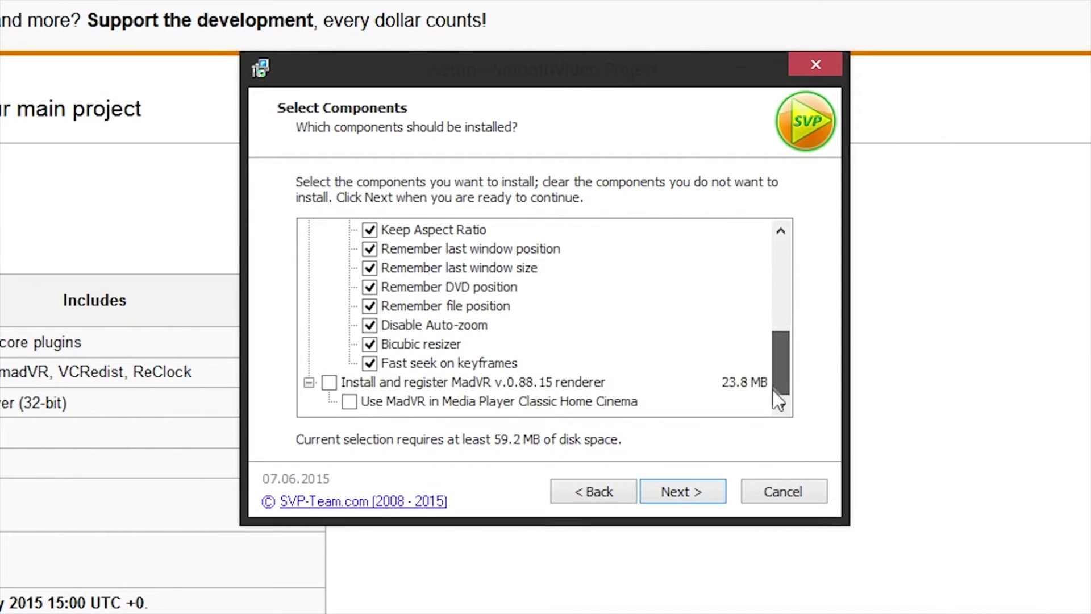
# - Select MadVR, Use MadVR, Register LAV Filters and Load SVP manager at startup
pyautogui.click(328, 385)
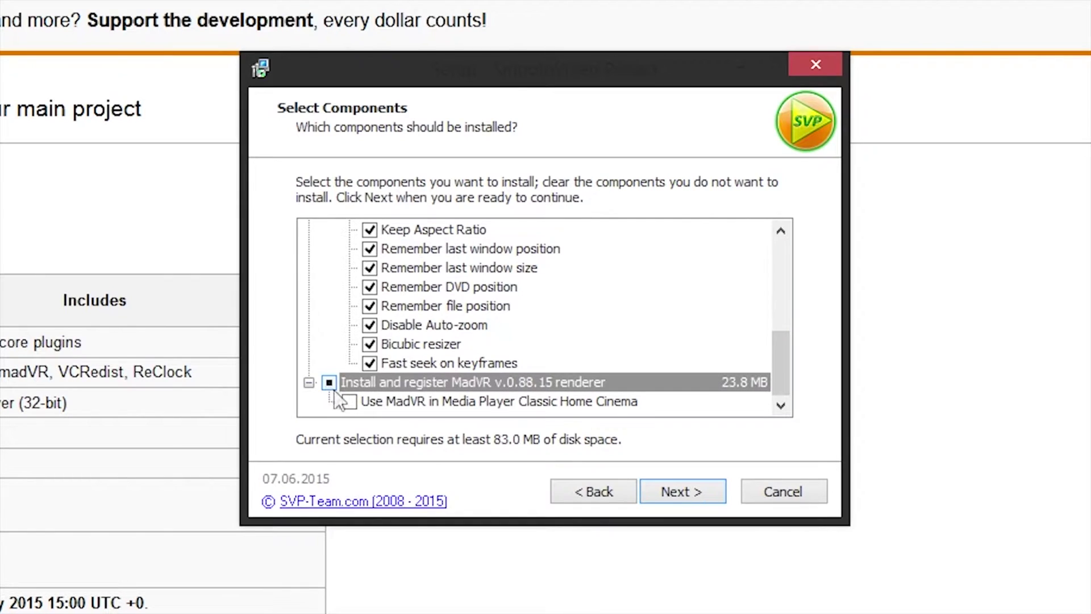
pyautogui.click(350, 401)
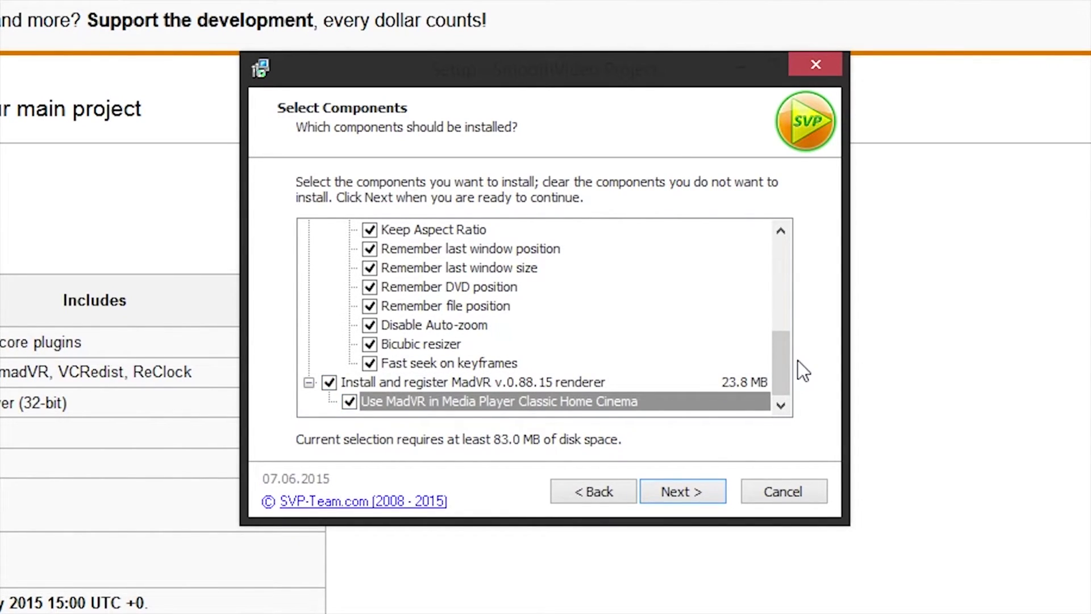
pyautogui.moveTo(783, 365); pyautogui.dragTo(779, 302)
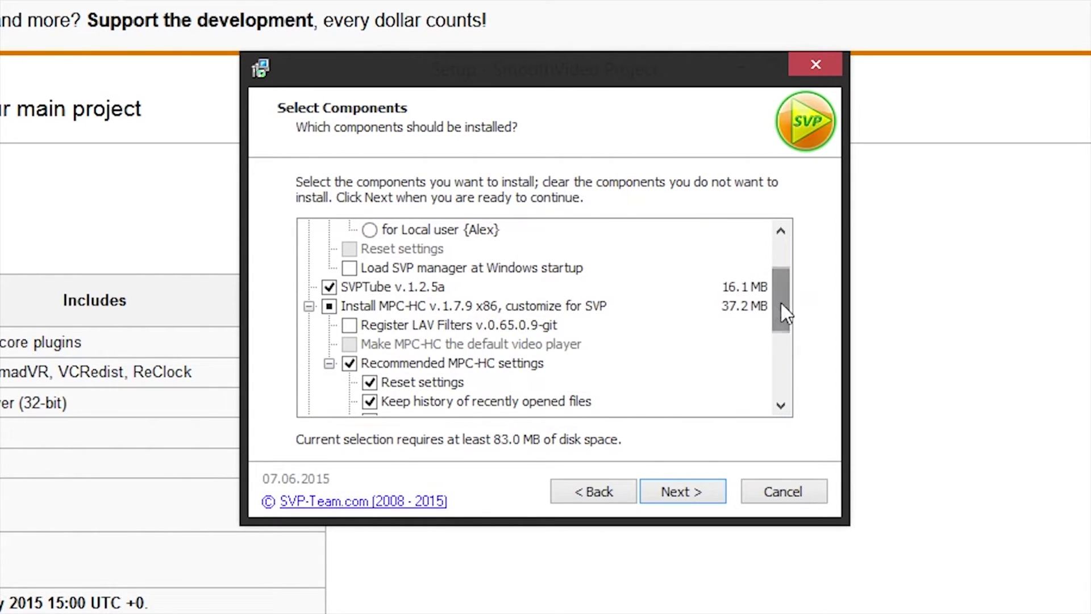
pyautogui.click(358, 329)
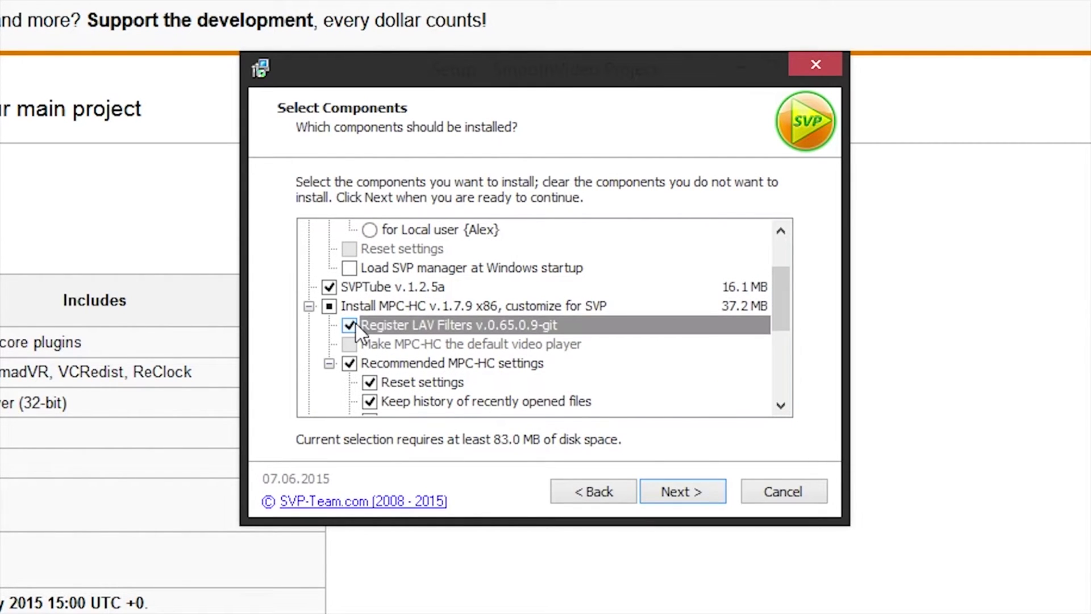
pyautogui.moveTo(782, 314)
pyautogui.mouseDown()
pyautogui.moveTo(779, 288)
pyautogui.moveTo(367, 340)
pyautogui.mouseUp()
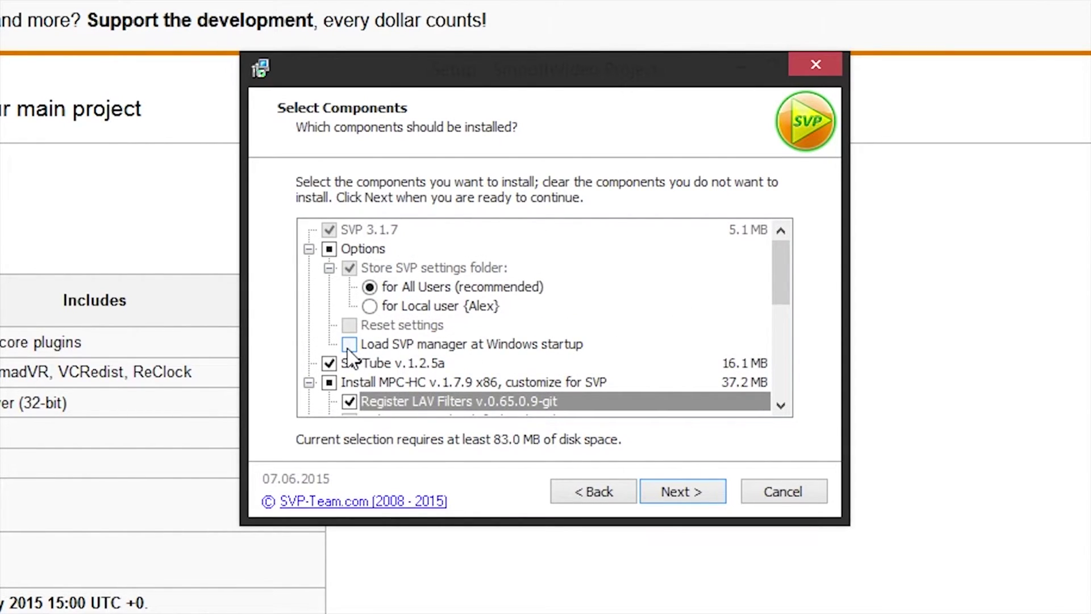
pyautogui.click(349, 346)
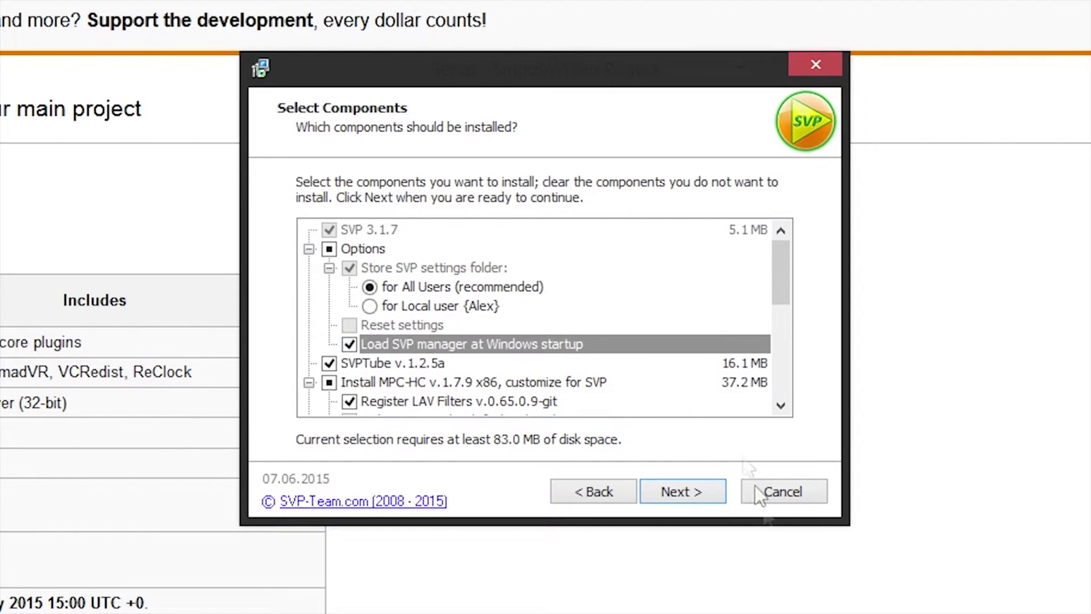
pyautogui.click(706, 492)
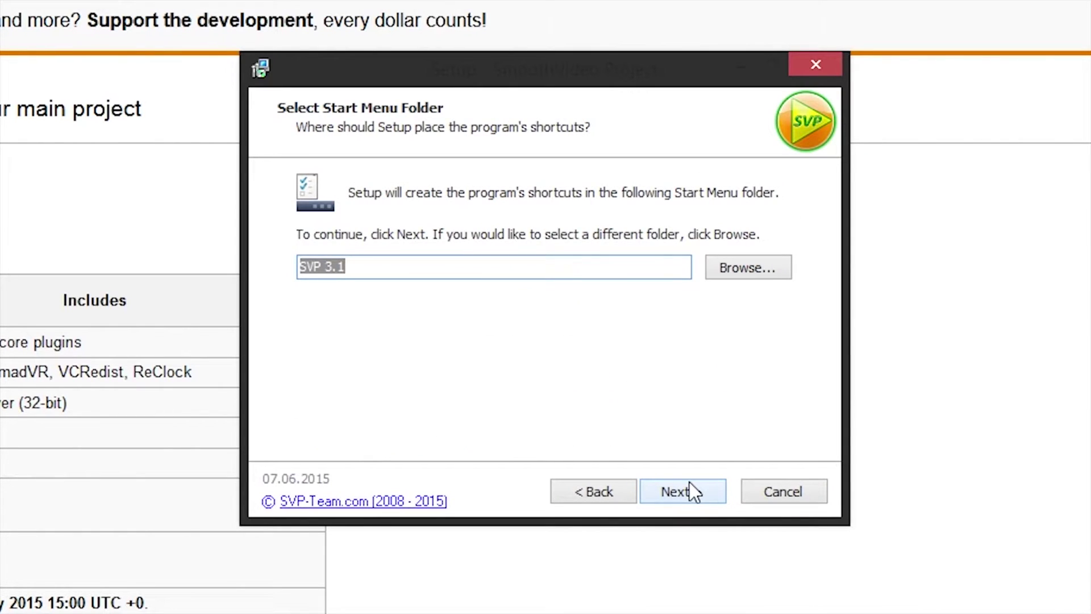
# - Keep the default shortcut folder and add the Visual C++ 2008/2013 and AviSynth 2.5.8 MT extras
pyautogui.click(690, 490)
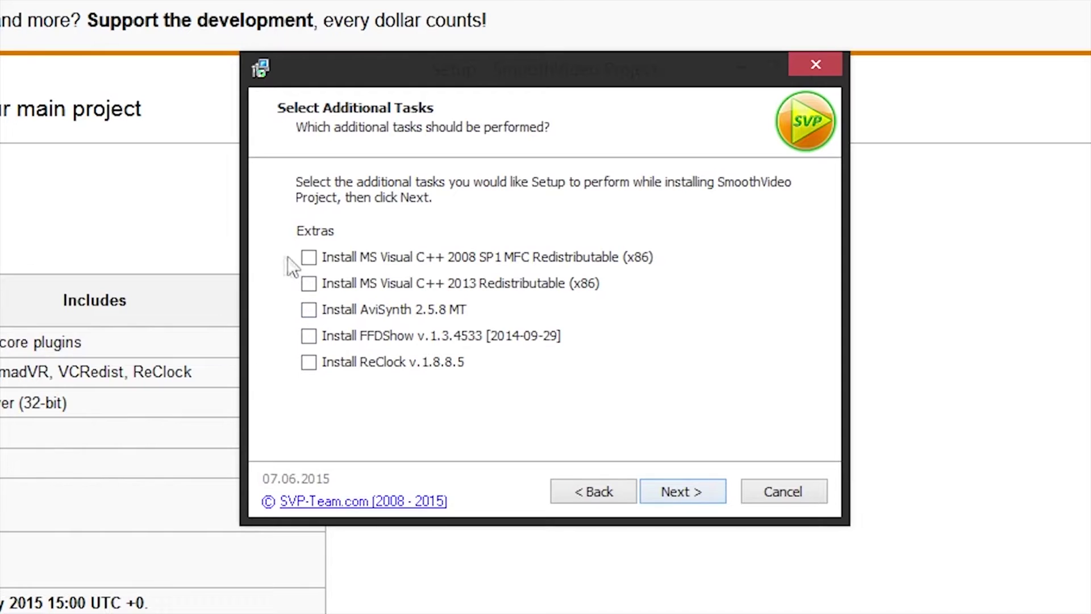
pyautogui.click(313, 259)
pyautogui.click(314, 283)
pyautogui.click(309, 311)
# - Install SVP, then finish setup with Show ChangeLog unchecked
pyautogui.click(710, 491)
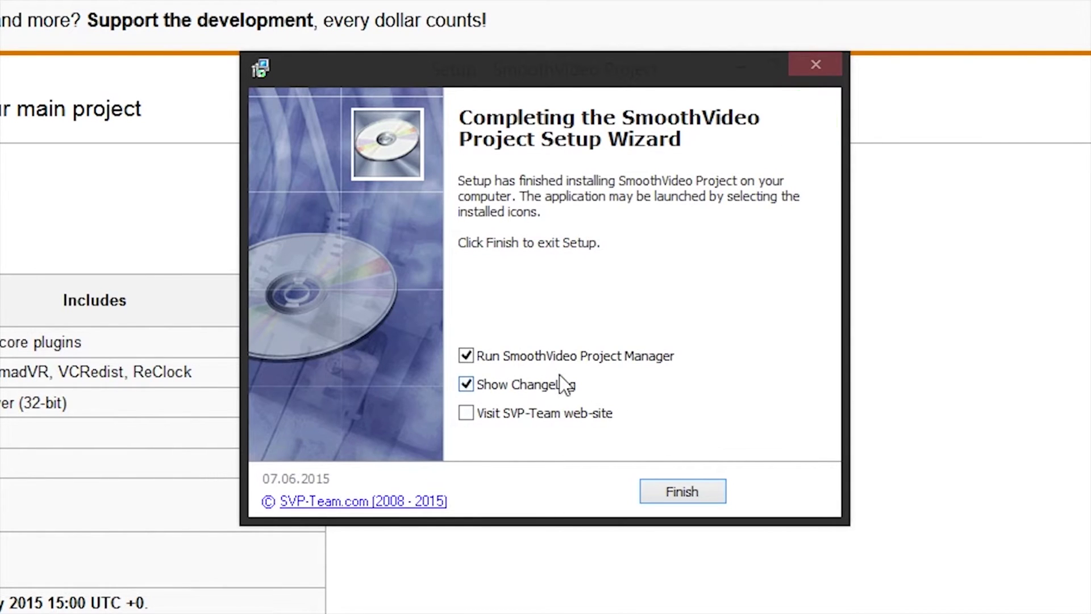
pyautogui.click(560, 380)
pyautogui.click(671, 503)
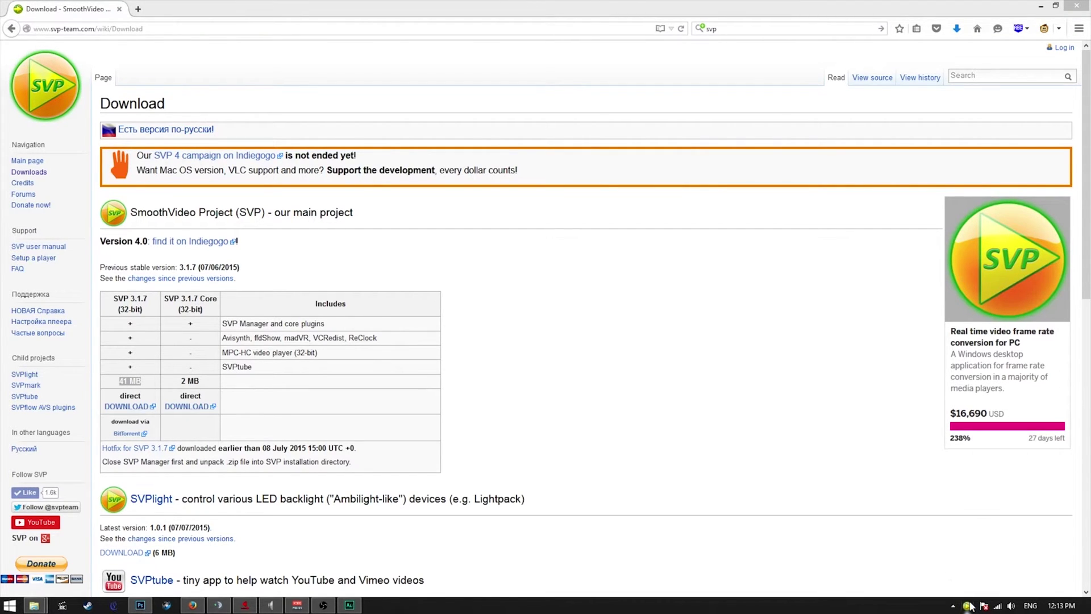
# - Set SVP to Expert interface, disable OSD messages, and make seeking turn smoothing off and on quickly
pyautogui.rightClick(940, 605)
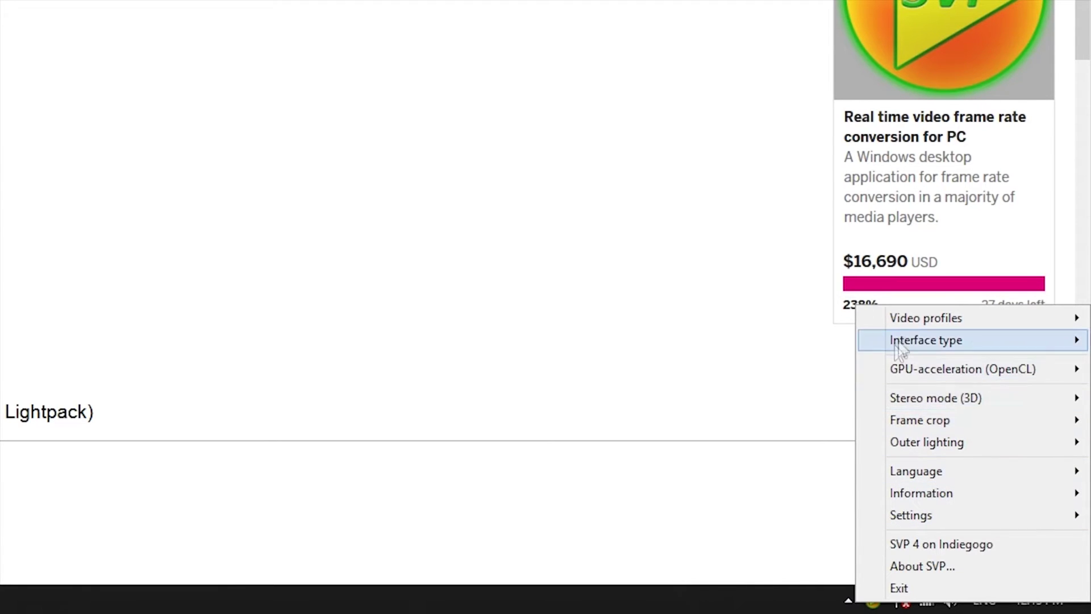
pyautogui.moveTo(925, 340)
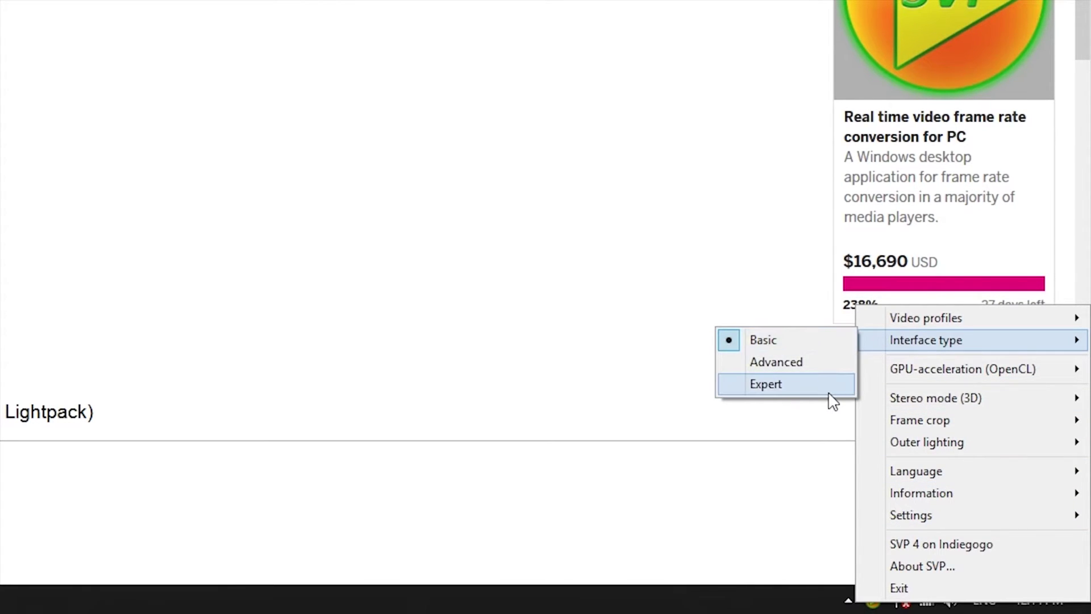
pyautogui.click(828, 386)
pyautogui.rightClick(871, 599)
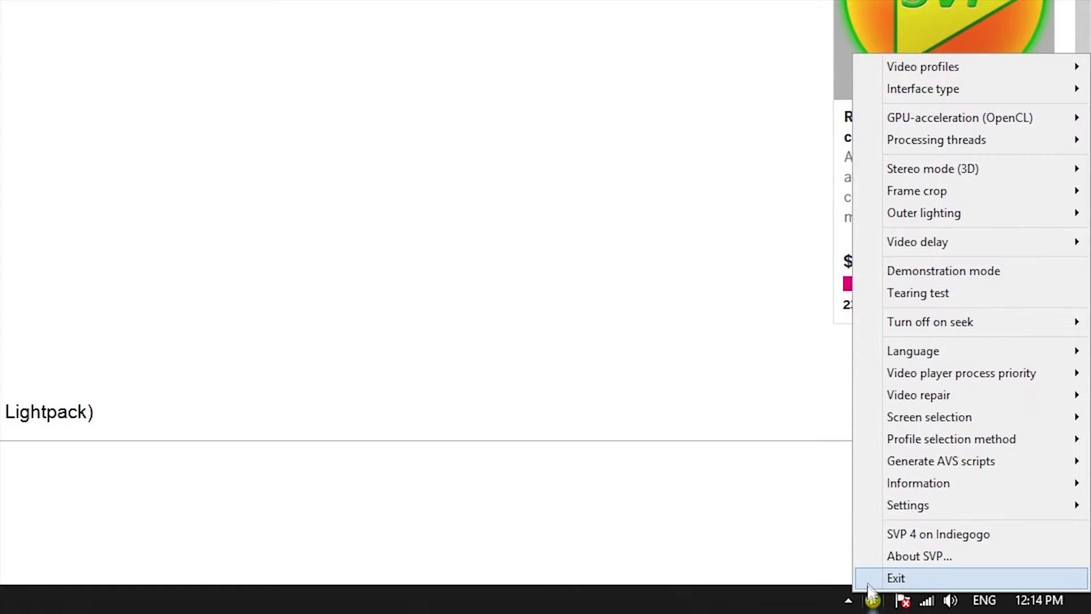
pyautogui.moveTo(910, 515)
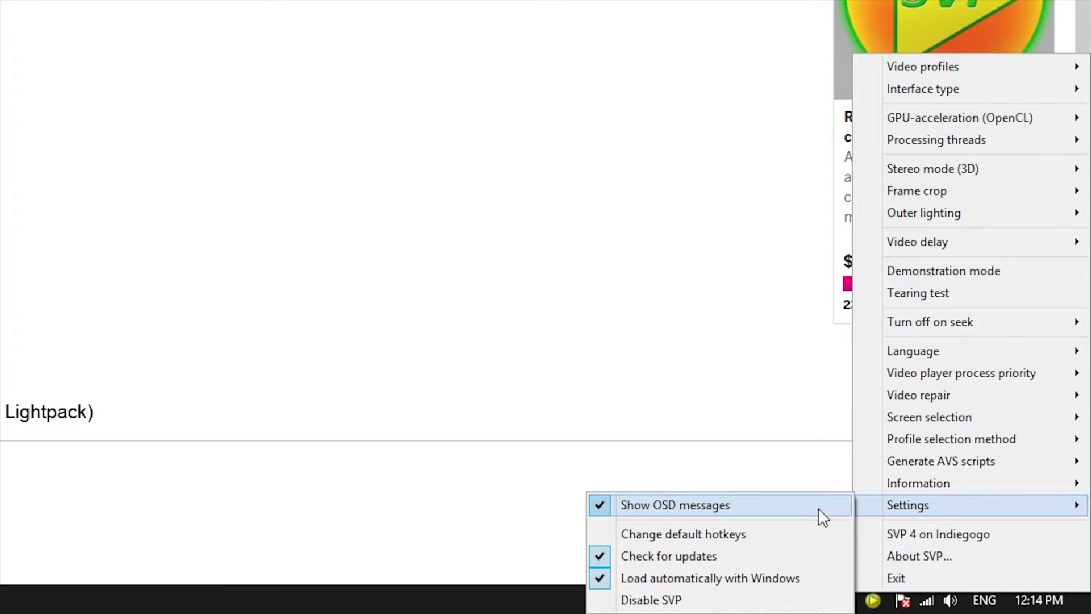
pyautogui.click(821, 505)
pyautogui.click(872, 601)
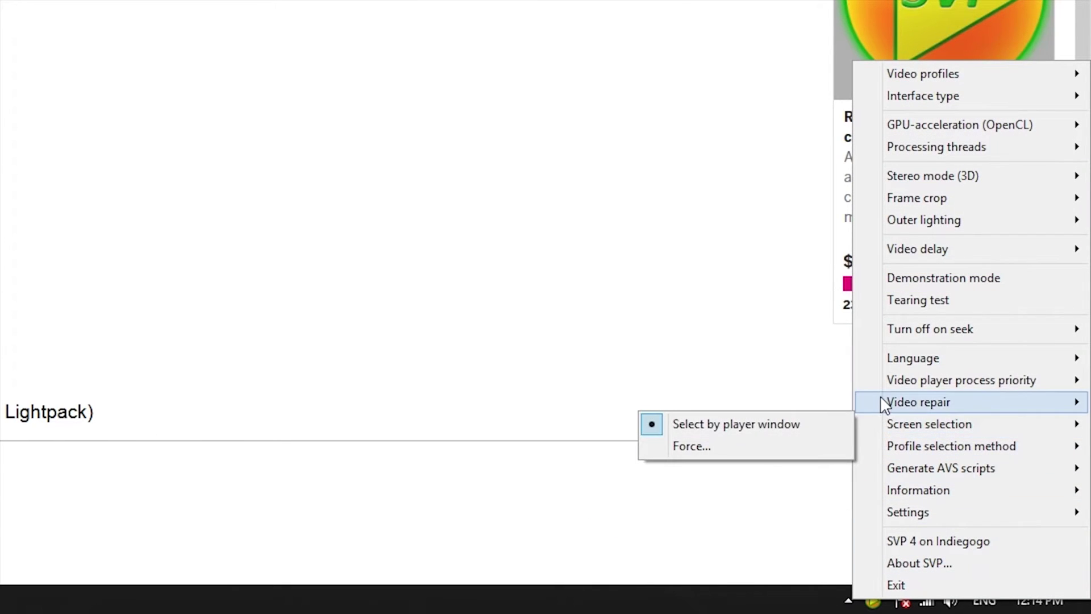
pyautogui.moveTo(930, 321)
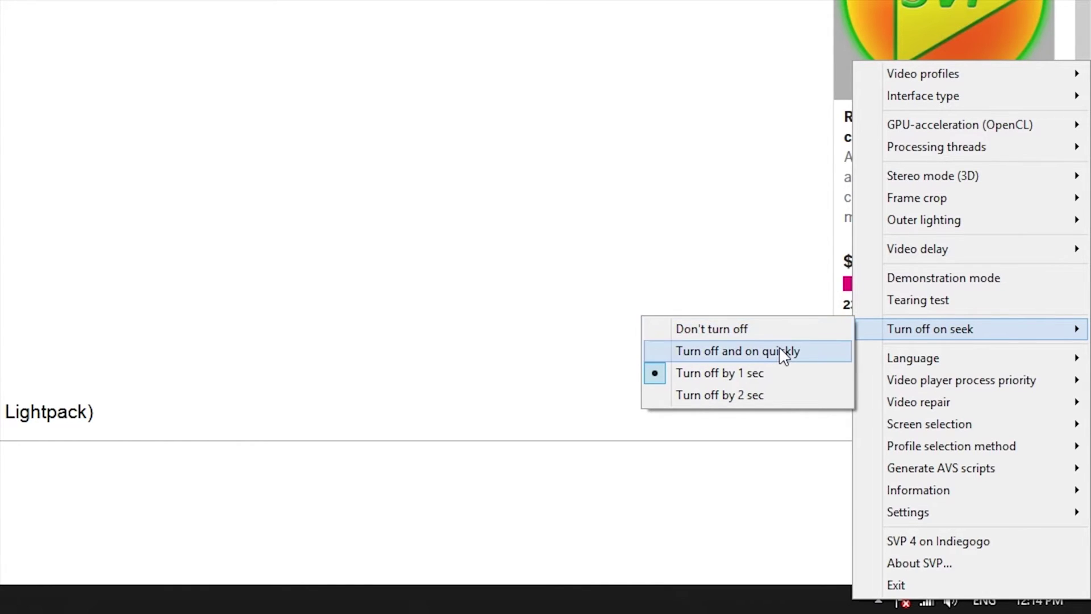
pyautogui.click(683, 351)
# - Set SVP's OpenCL GPU acceleration to the GeForce GTX 970 from the tray menu
pyautogui.click(878, 599)
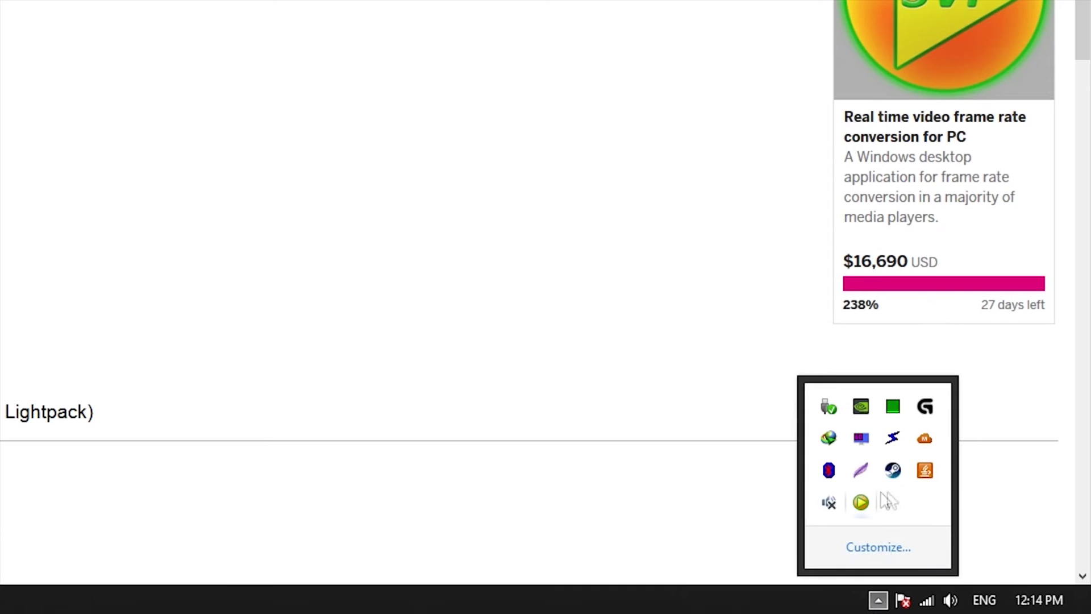
pyautogui.rightClick(864, 505)
pyautogui.moveTo(929, 242)
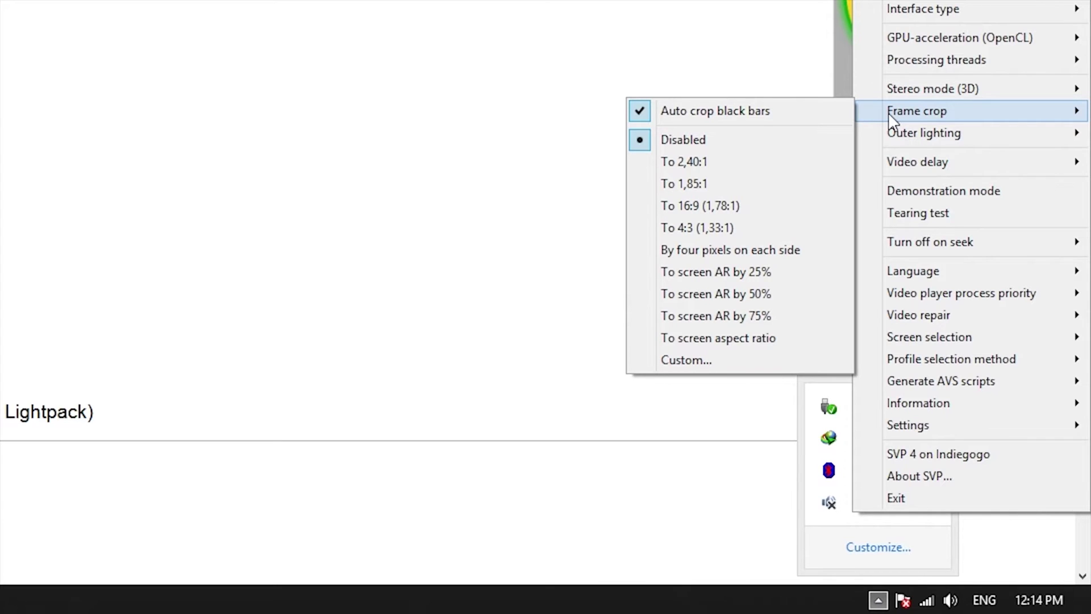
pyautogui.moveTo(959, 39)
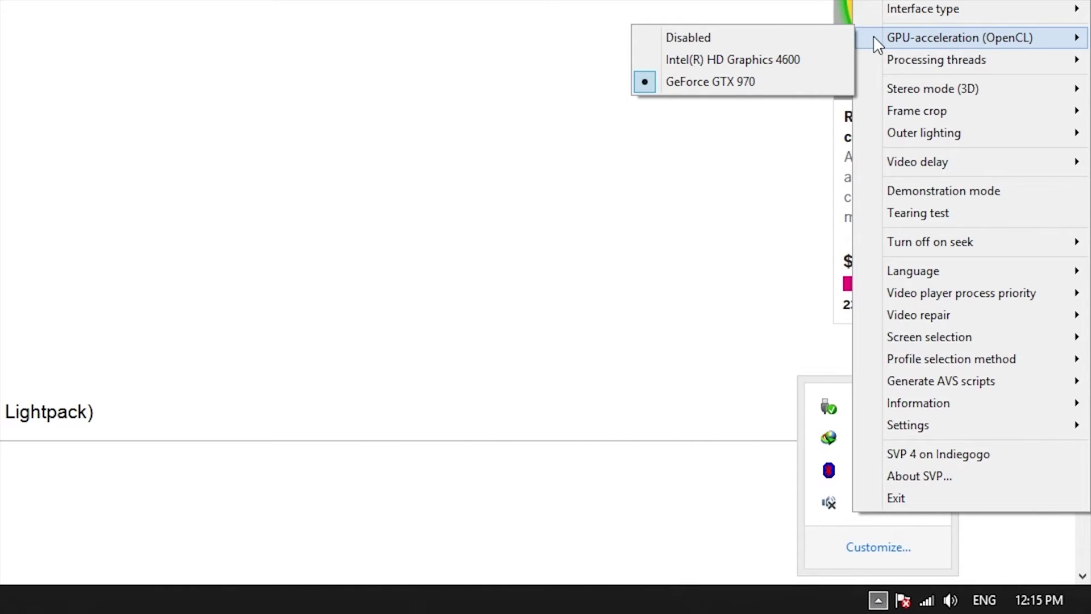
pyautogui.moveTo(922, 10)
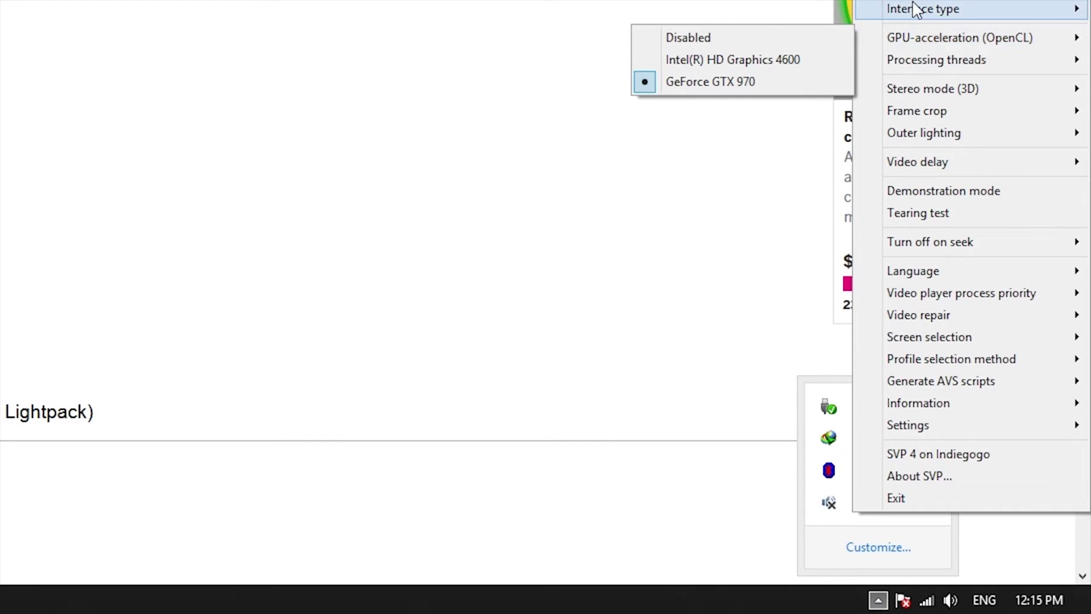
pyautogui.click(192, 128)
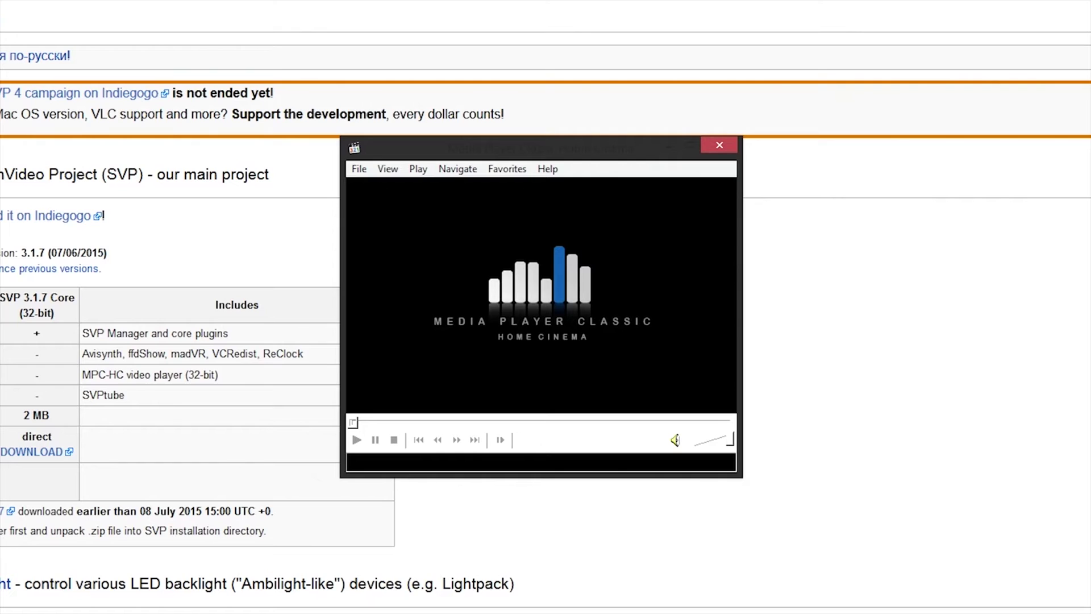
# - Associate all video formats with MPC-HC, running its Options as administrator
pyautogui.click(387, 169)
pyautogui.moveTo(417, 508)
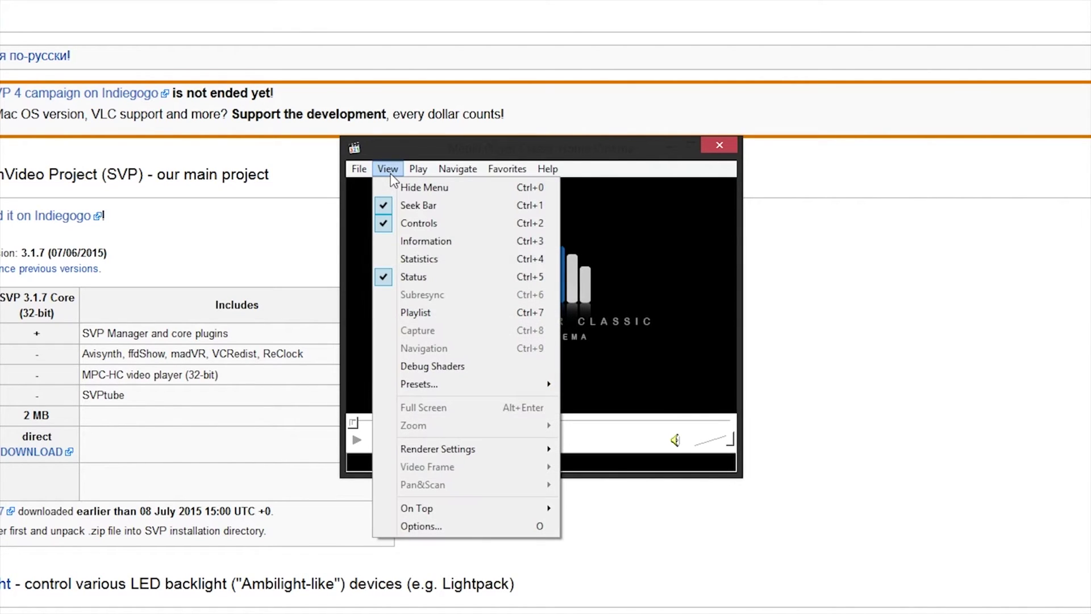
pyautogui.click(521, 527)
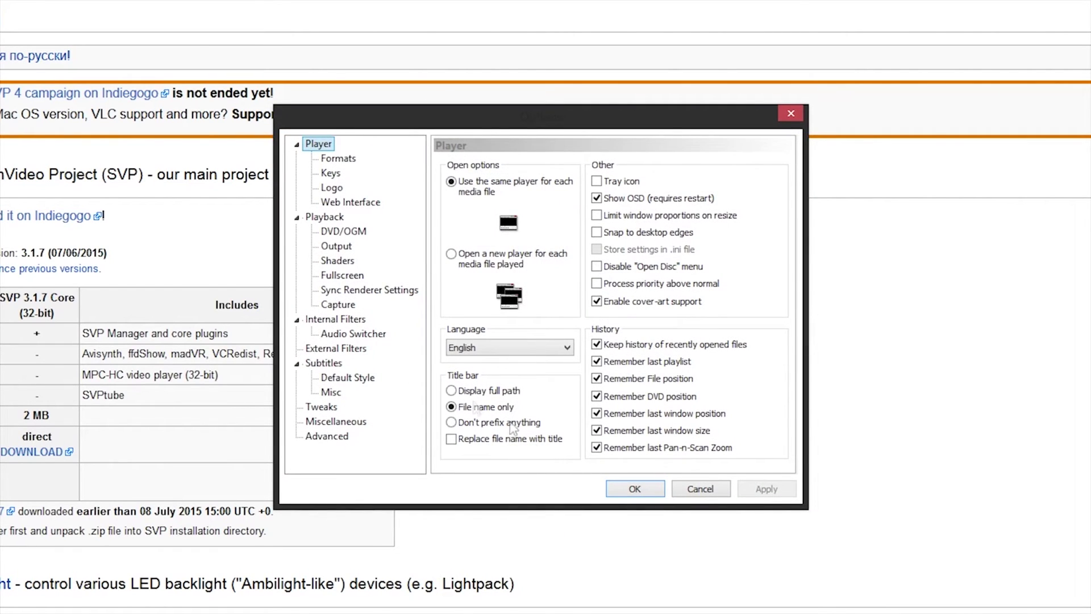
pyautogui.click(328, 161)
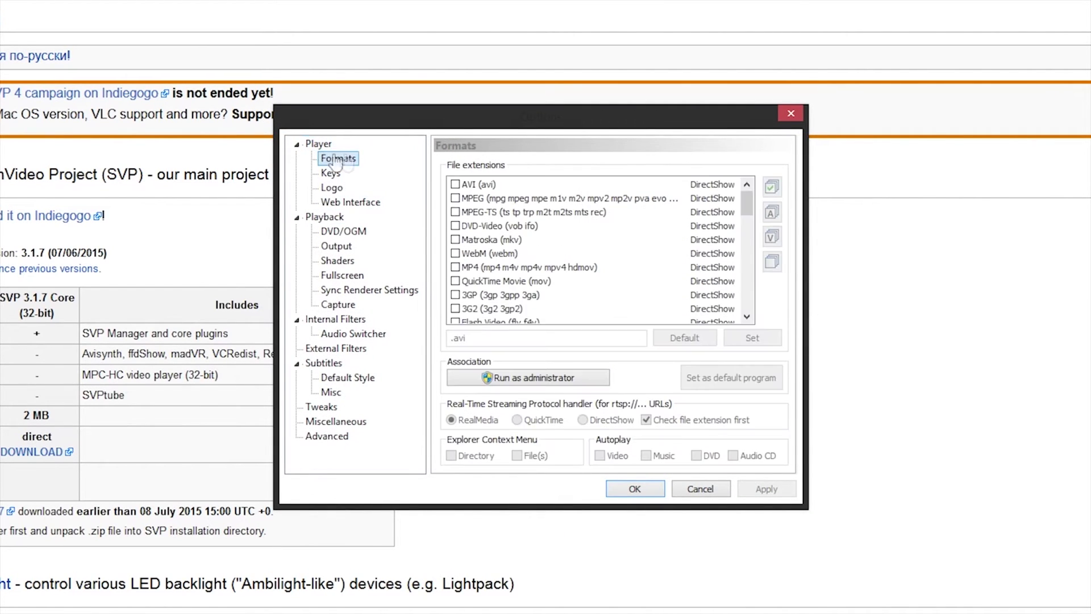
pyautogui.click(573, 389)
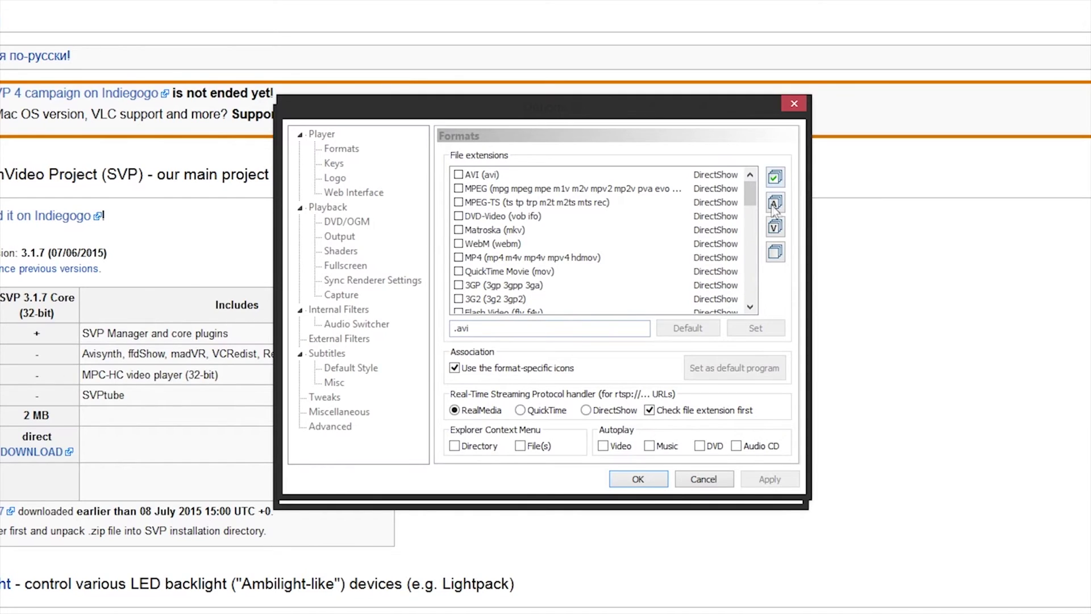
pyautogui.click(775, 229)
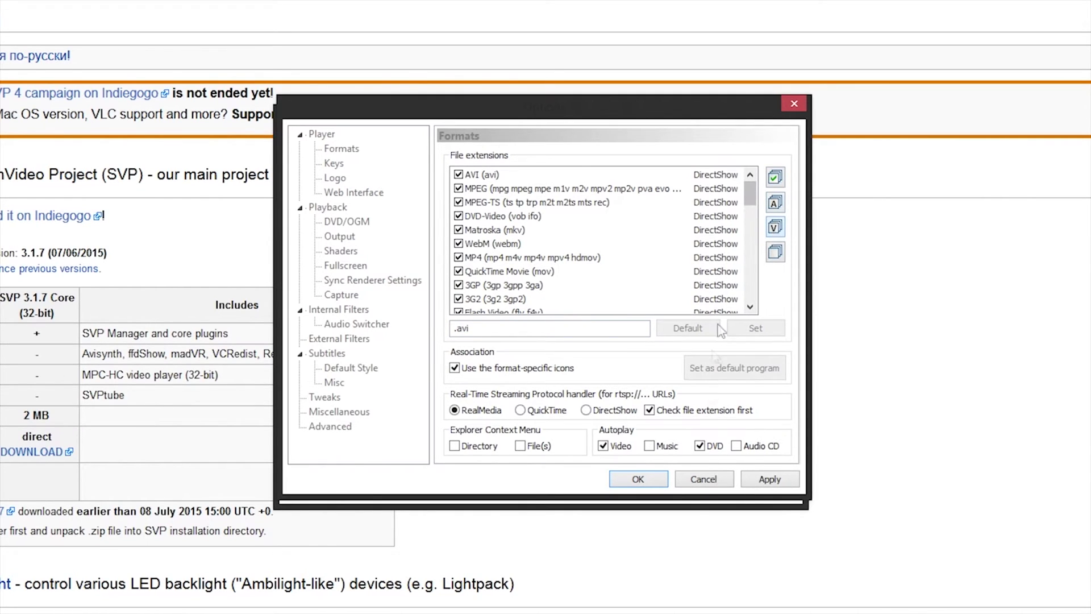
pyautogui.click(770, 481)
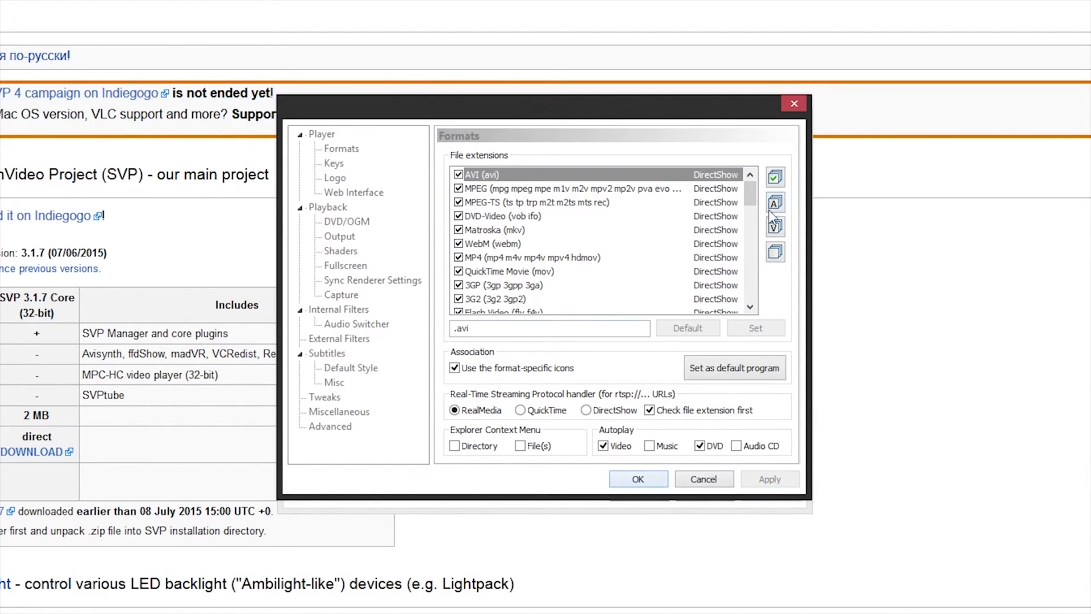
pyautogui.click(632, 480)
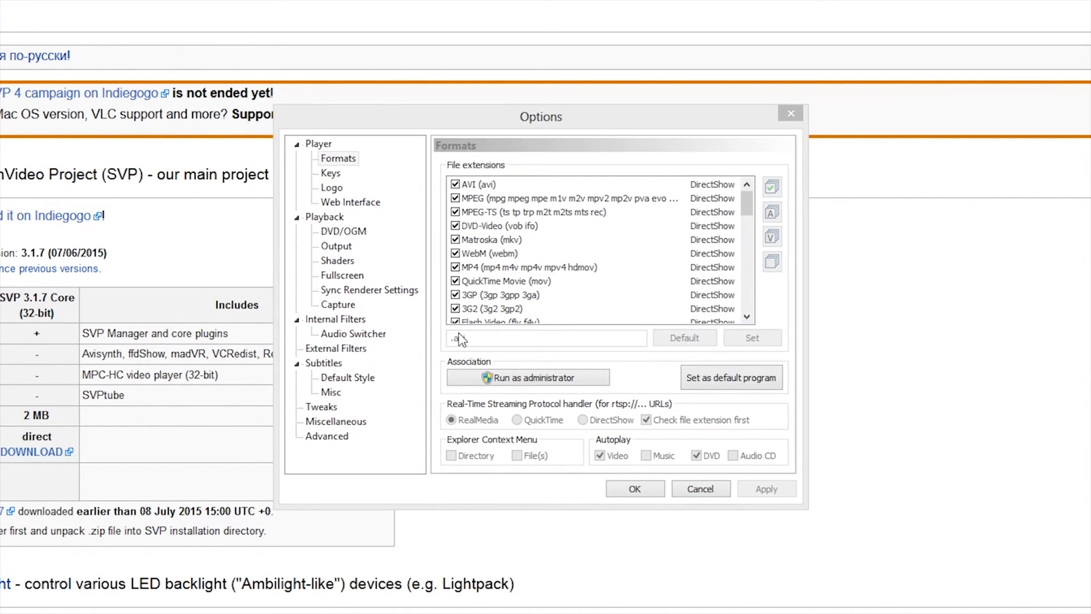
pyautogui.click(334, 246)
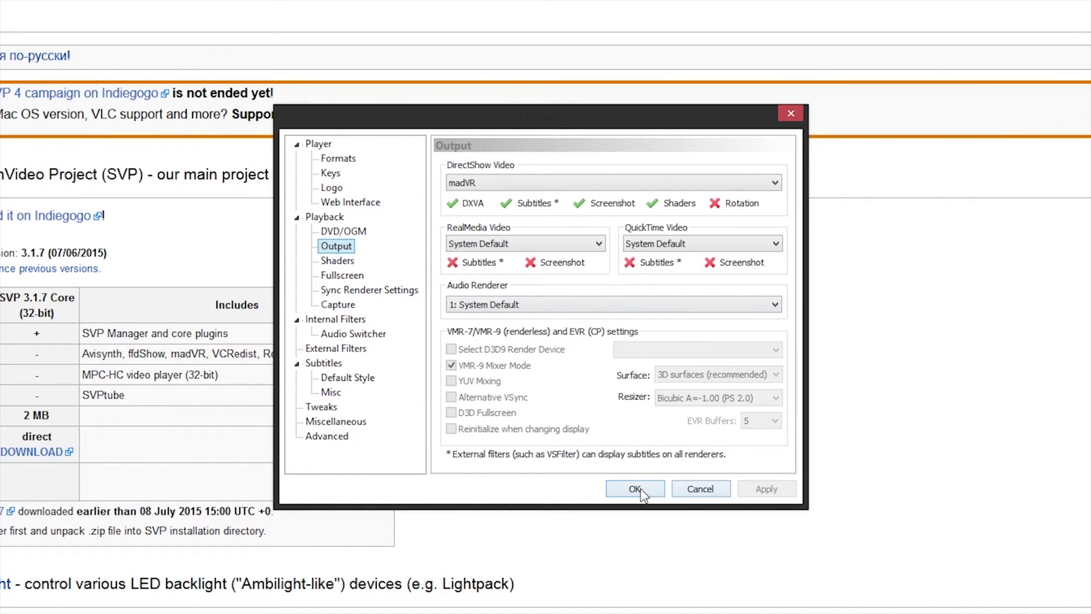
# - Confirm madVR output, then pause and resume the Source vs Smooth split-screen video
pyautogui.click(638, 490)
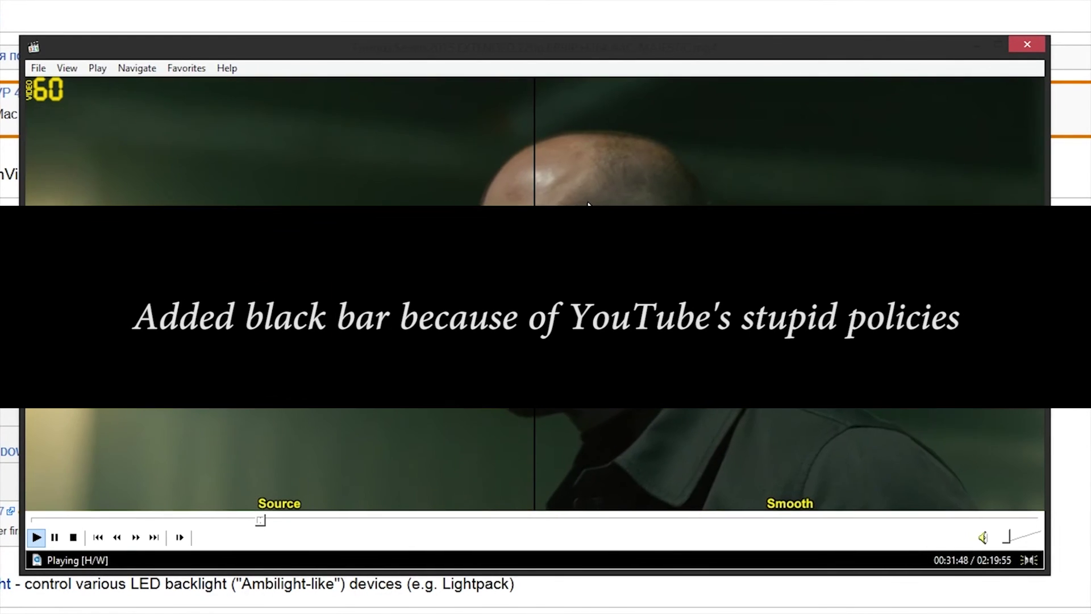
pyautogui.press('space')
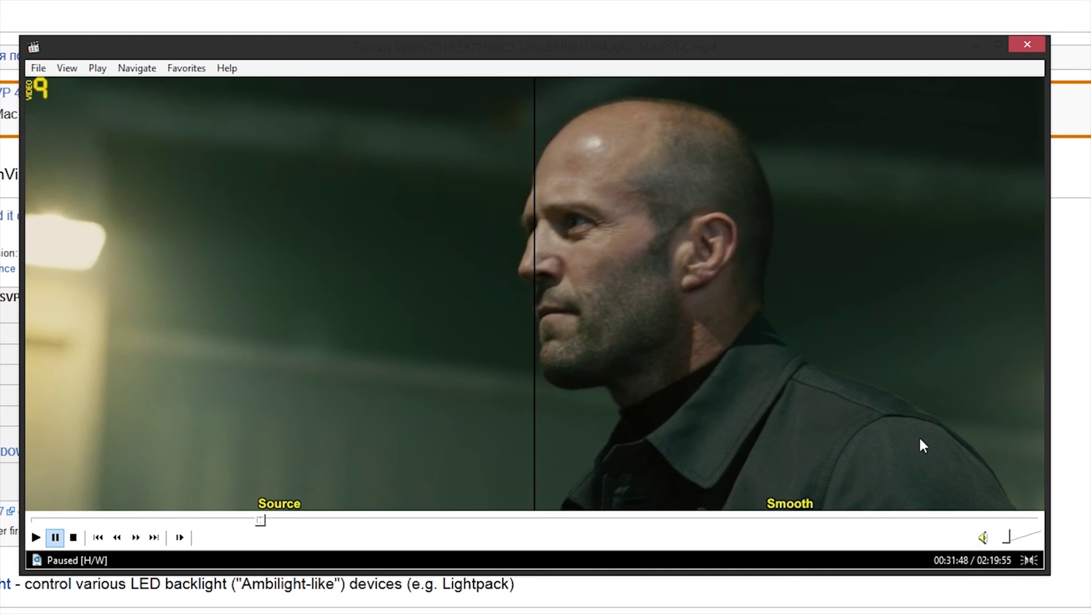
pyautogui.press('space')
pyautogui.press('space')
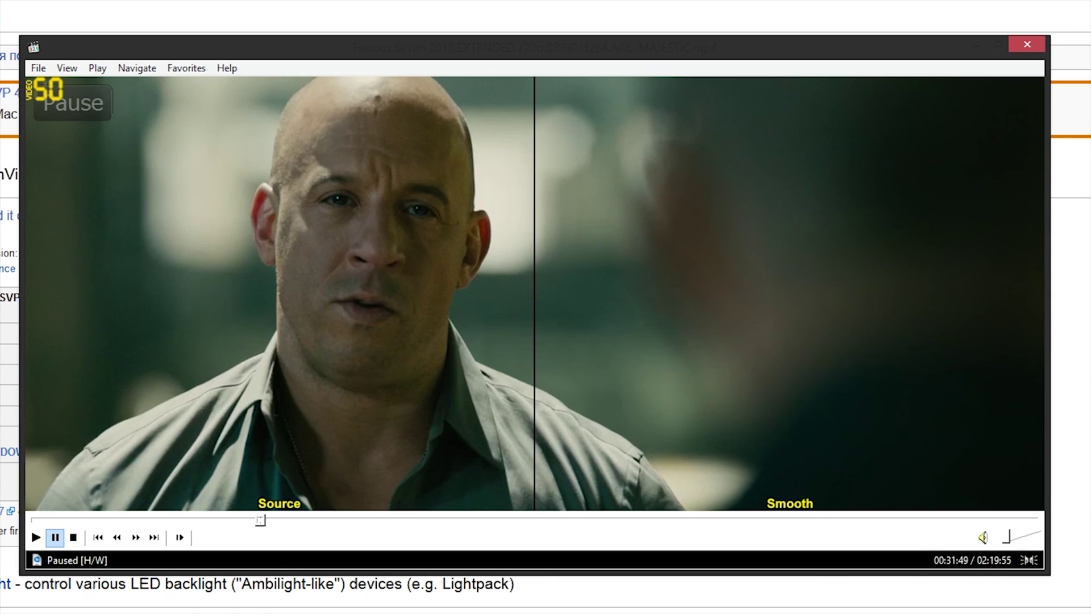